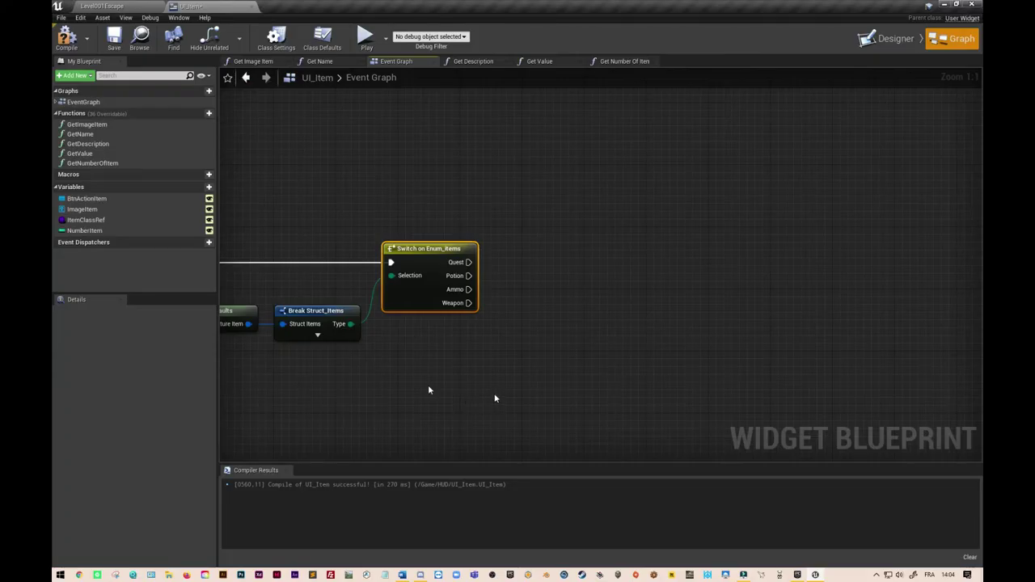
# Step: Save the UI_Item widget blueprint and return to the Level001Escape level editor
pyautogui.moveTo(520, 358); pyautogui.dragTo(717, 346, button='right')
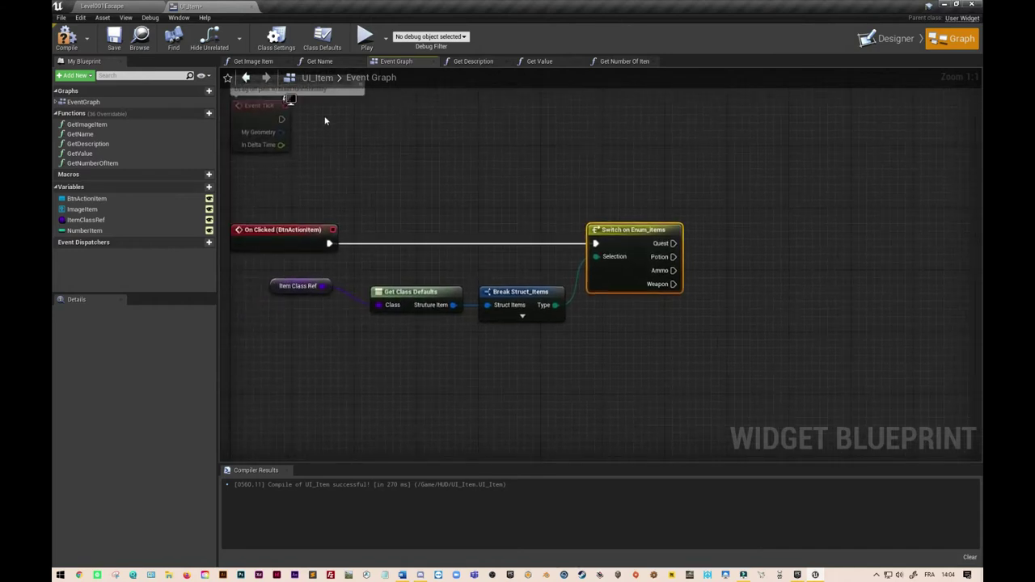
pyautogui.click(116, 41)
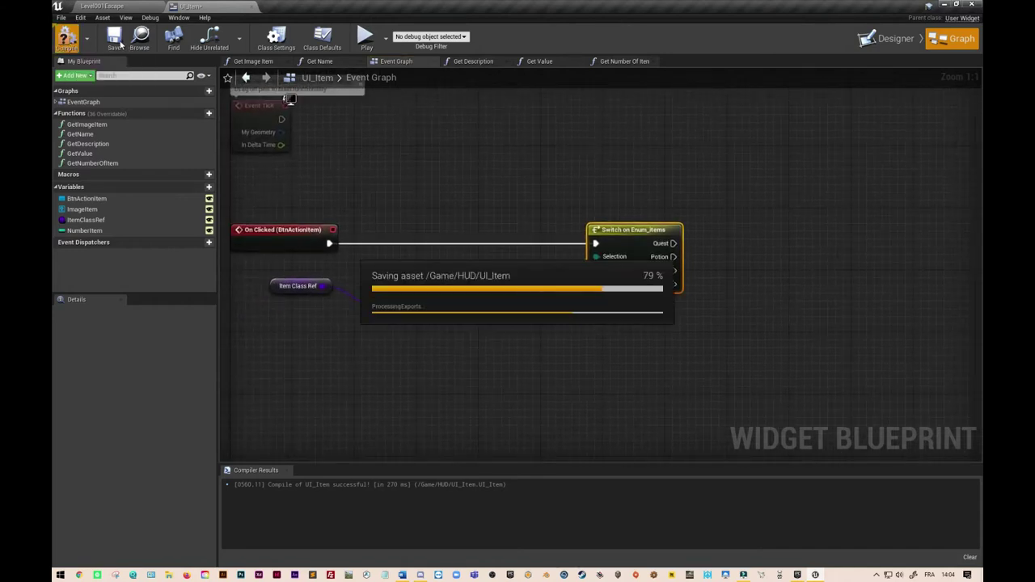
pyautogui.click(118, 7)
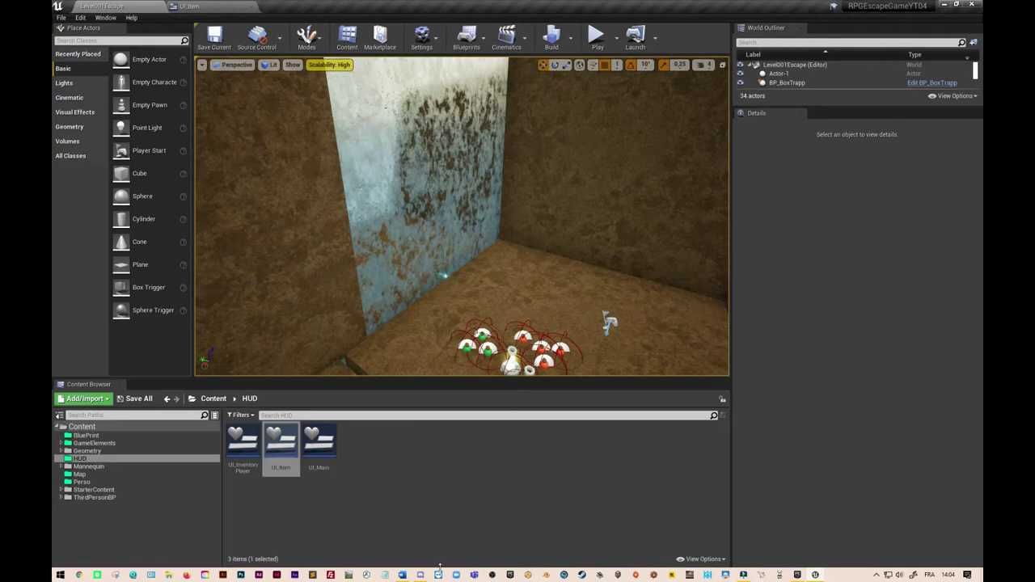
# Step: Browse to the Content > GameElements > Items folder
pyautogui.click(213, 398)
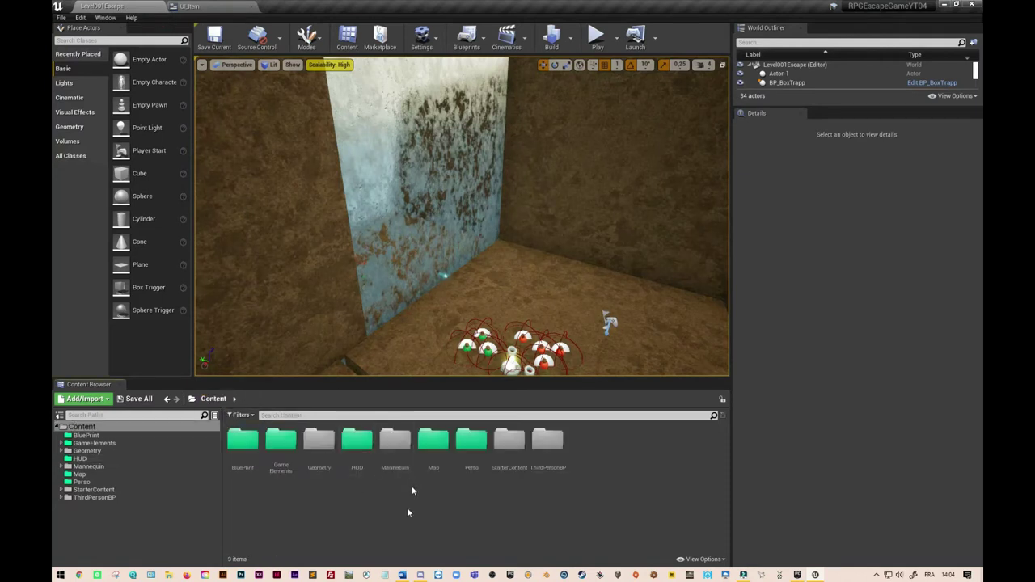
pyautogui.doubleClick(278, 441)
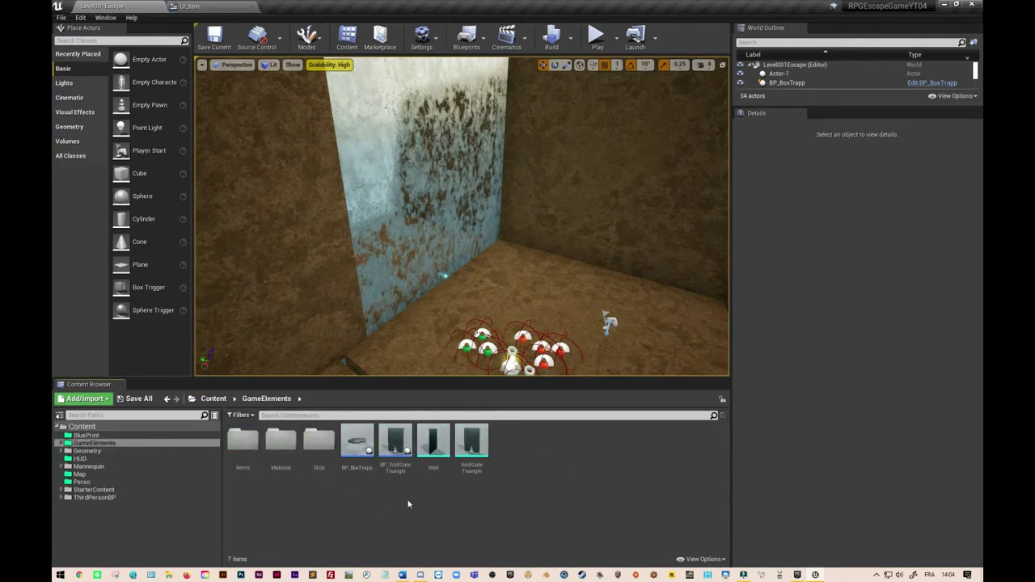
pyautogui.doubleClick(242, 441)
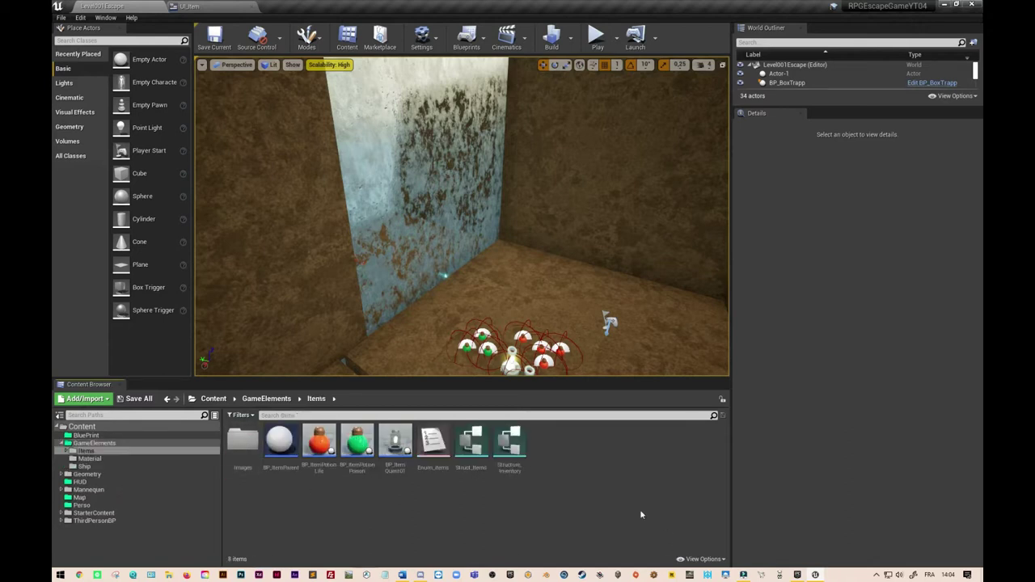
# Step: Create a new structure named Struct_ItemsPotion in Items and open it
pyautogui.rightClick(558, 468)
pyautogui.moveTo(574, 462)
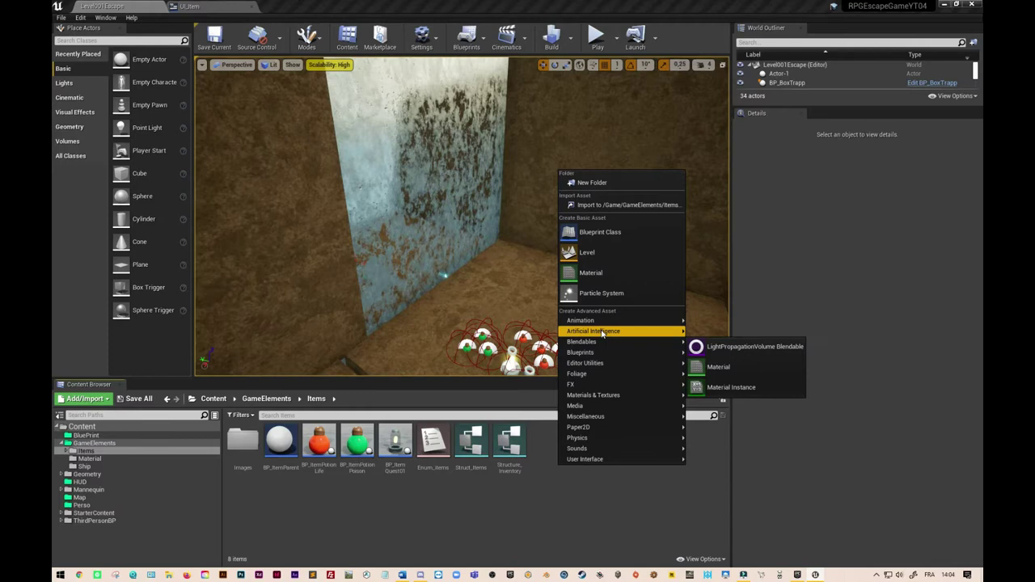
pyautogui.moveTo(605, 359)
pyautogui.click(743, 457)
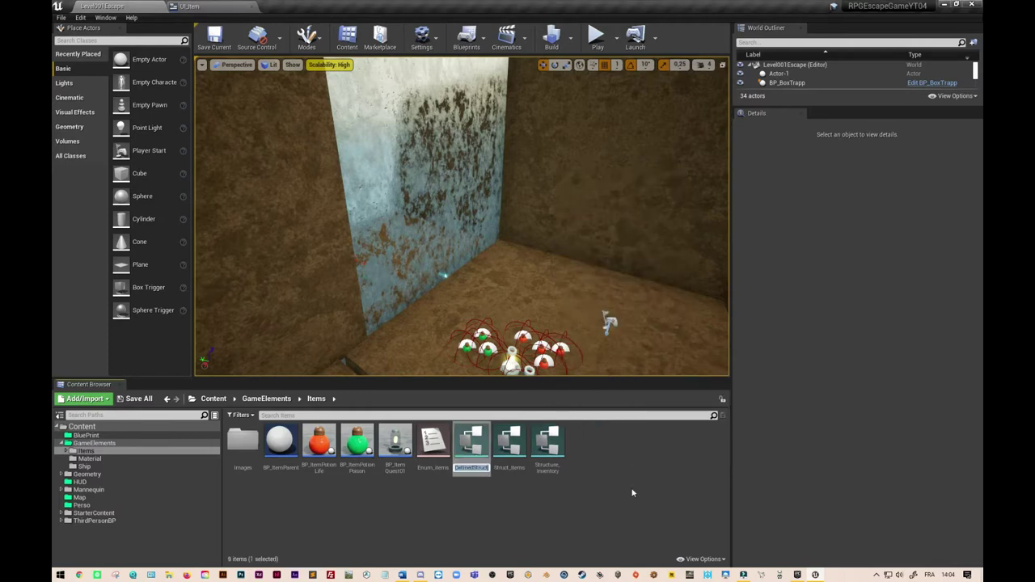
pyautogui.write('Struct')
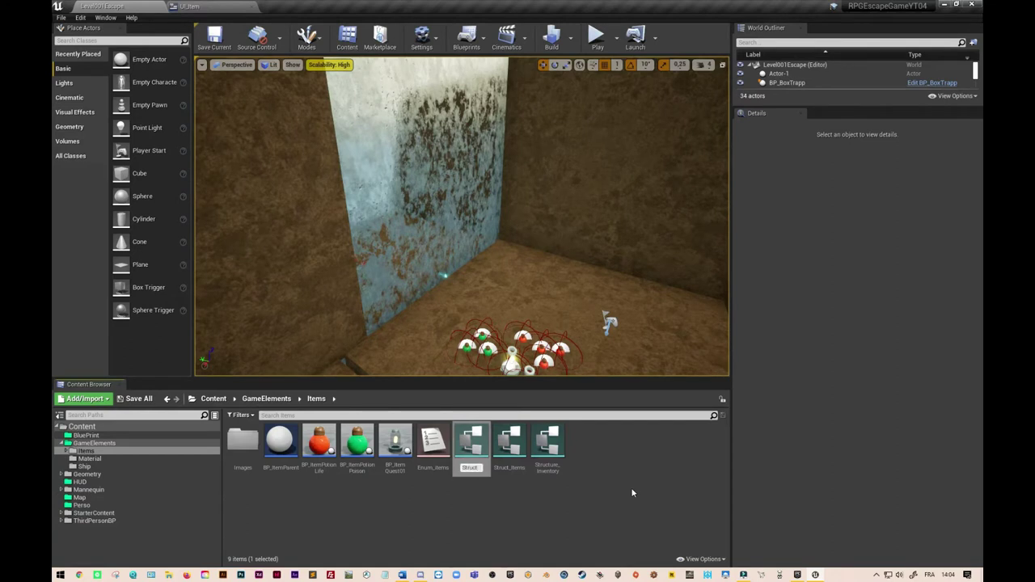
pyautogui.write('ItemsPotion')
pyautogui.press('Return')
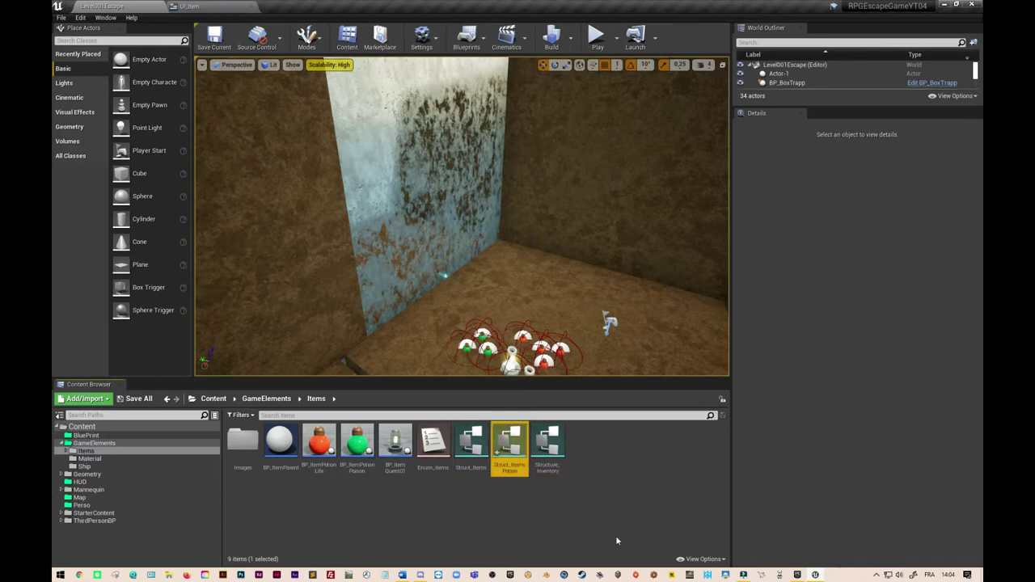
pyautogui.doubleClick(506, 454)
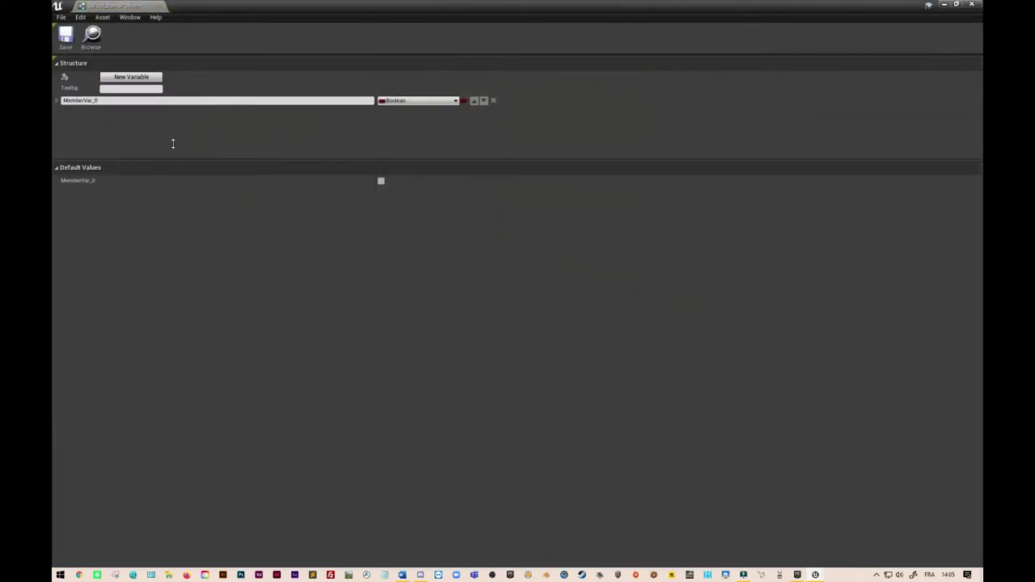
# Step: Rename the default member to HpPoints, make it an Integer, and save the structure
pyautogui.click(89, 99)
pyautogui.write('ID')
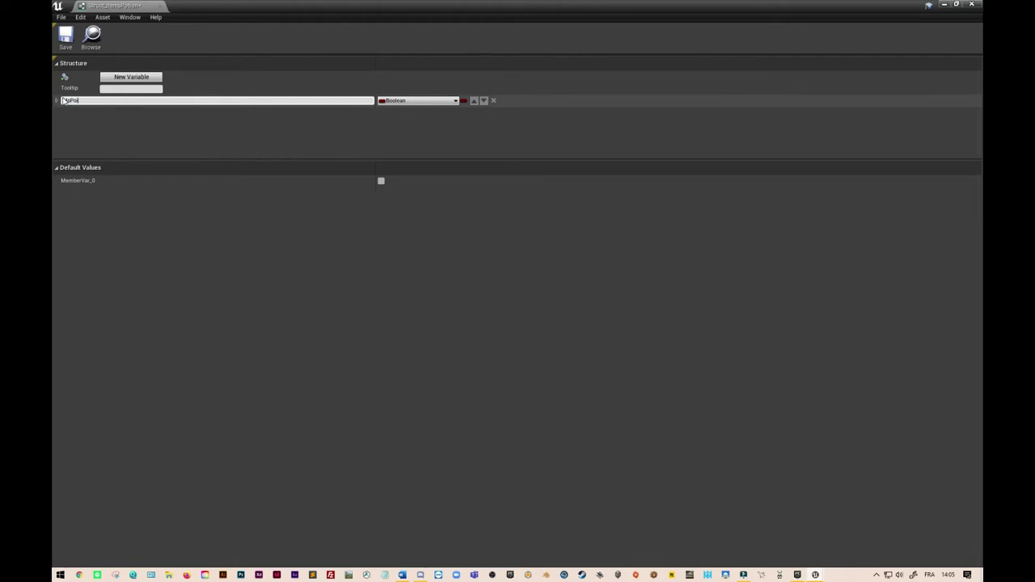
pyautogui.write('HpPoints')
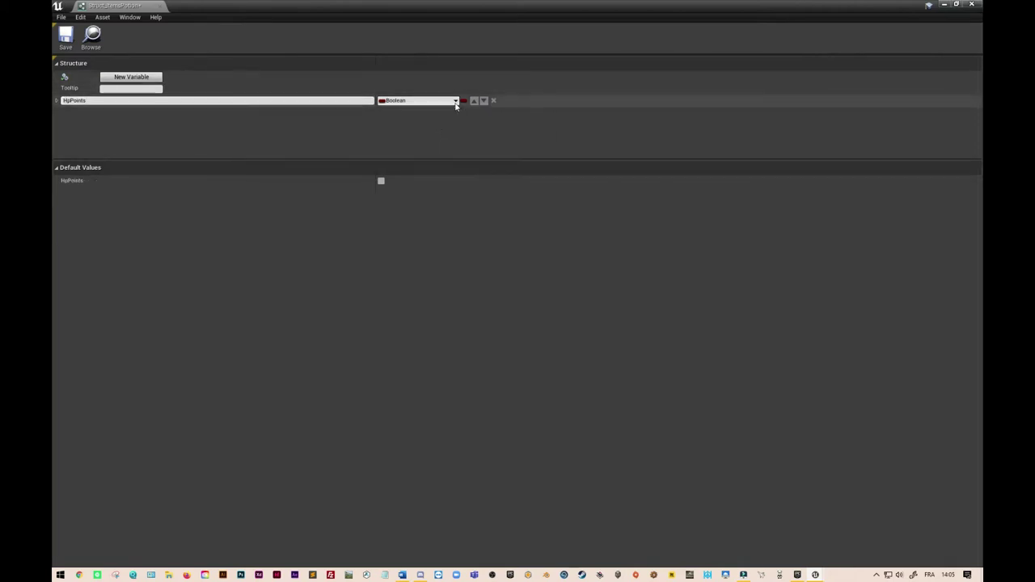
pyautogui.click(454, 101)
pyautogui.click(352, 143)
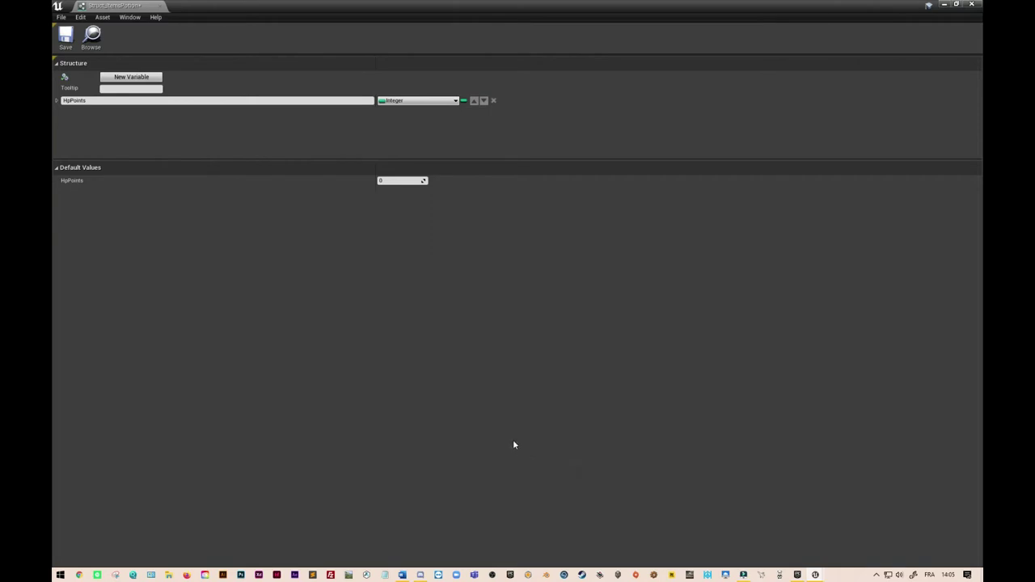
pyautogui.click(65, 36)
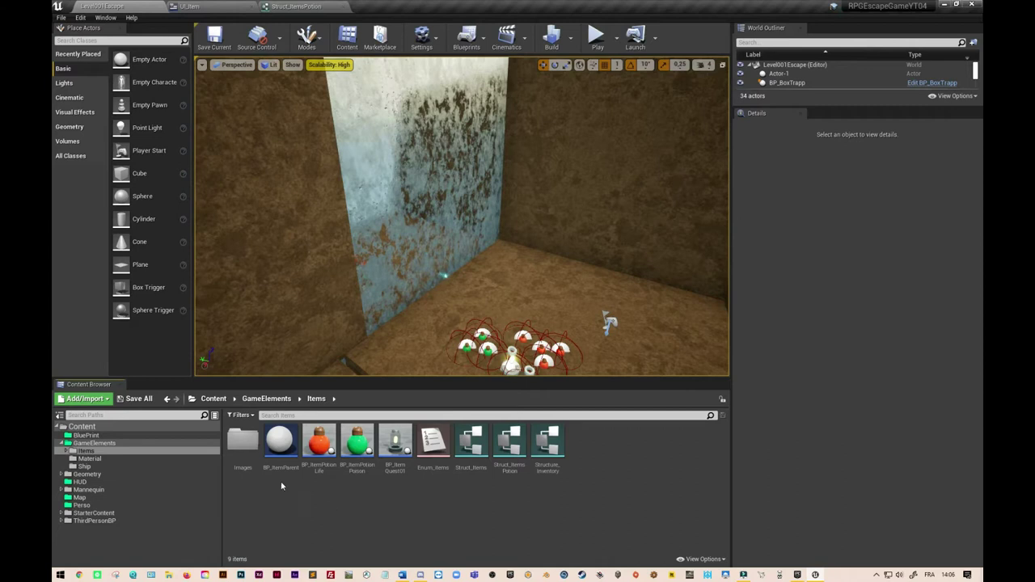
# Step: Create BP_ItemPotionParent as a child of BP_ItemParent, then open BP_ItemPotionLife
pyautogui.rightClick(283, 447)
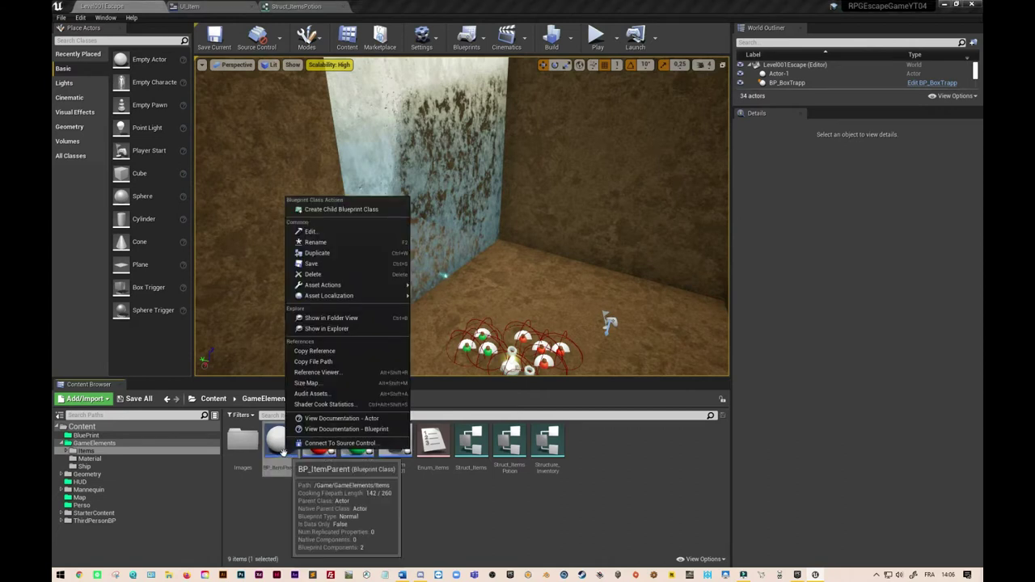
pyautogui.click(341, 210)
pyautogui.click(322, 468)
pyautogui.press('Delete')
pyautogui.press('Delete')
pyautogui.press('Delete')
pyautogui.press('BackSpace')
pyautogui.press('BackSpace')
pyautogui.press('BackSpace')
pyautogui.press('BackSpace')
pyautogui.press('BackSpace')
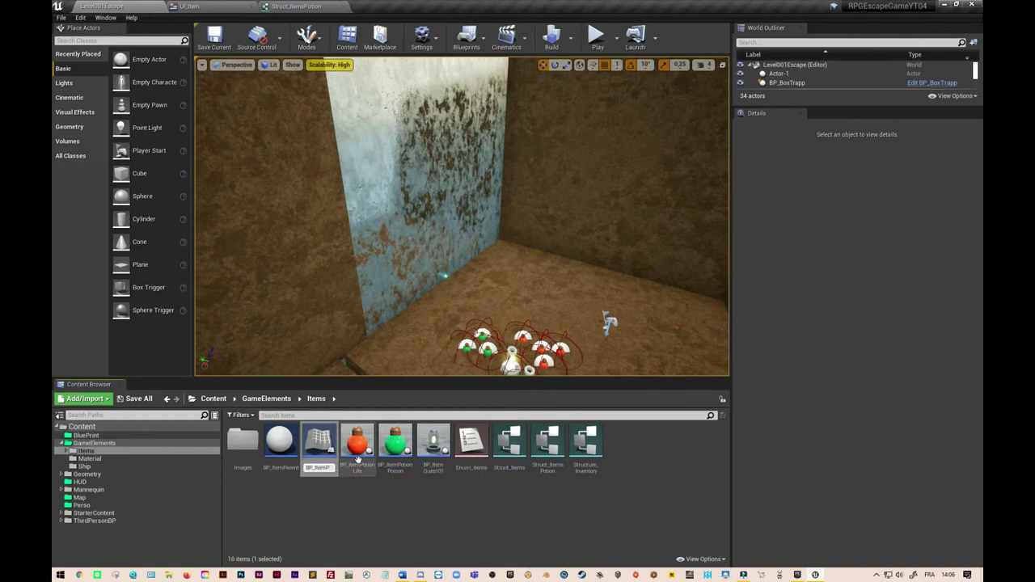
pyautogui.write('tionParent')
pyautogui.press('Return')
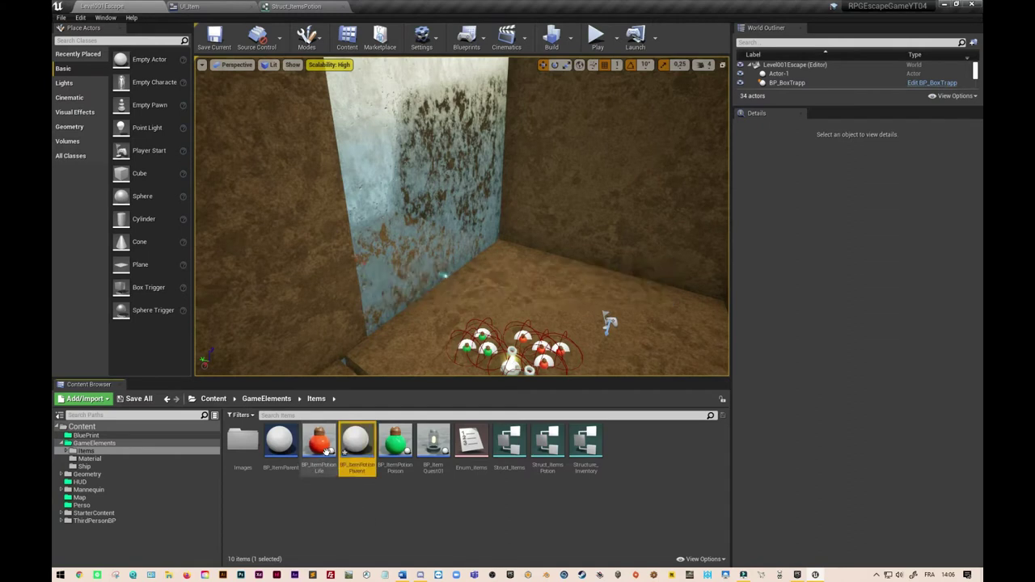
pyautogui.doubleClick(327, 451)
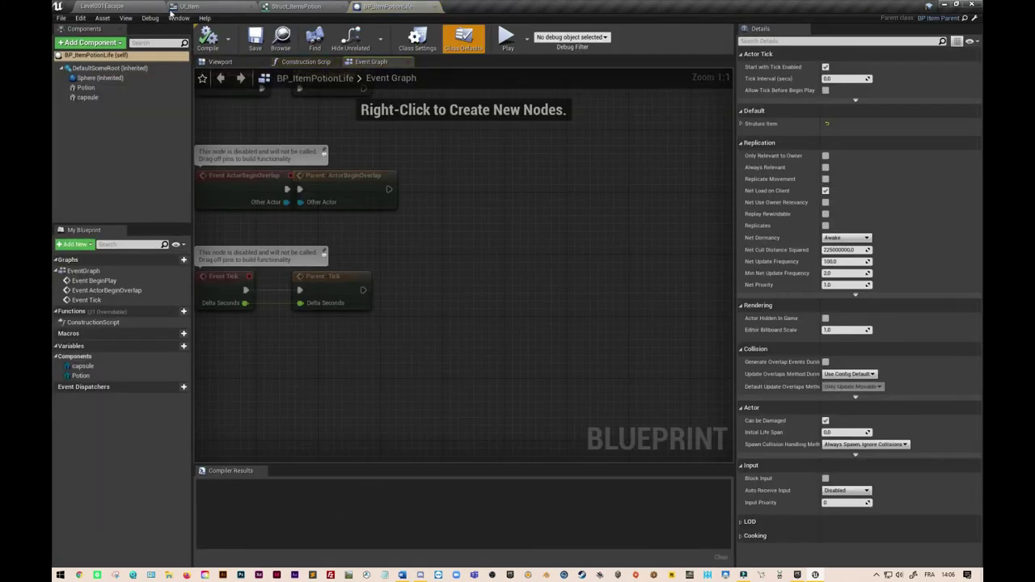
# Step: Reparent BP_ItemPotionLife to BP_ItemPotionParent and go back to the level editor
pyautogui.click(76, 20)
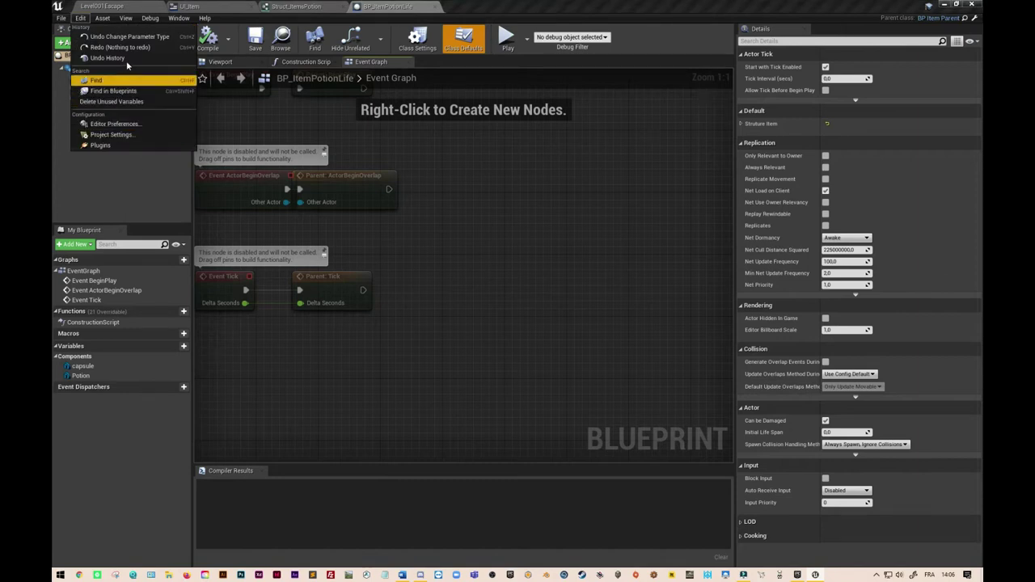
pyautogui.moveTo(61, 20)
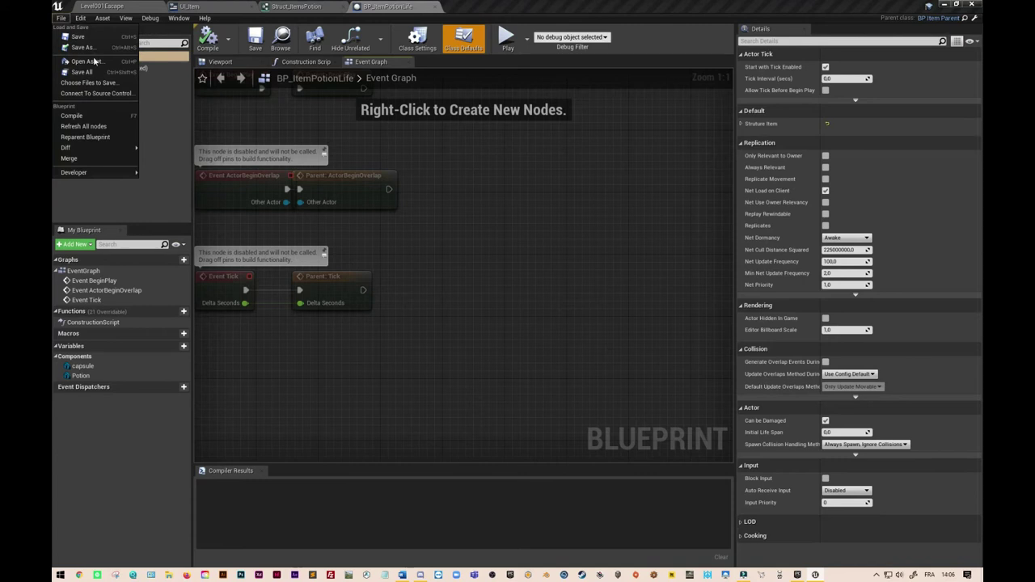
pyautogui.click(97, 138)
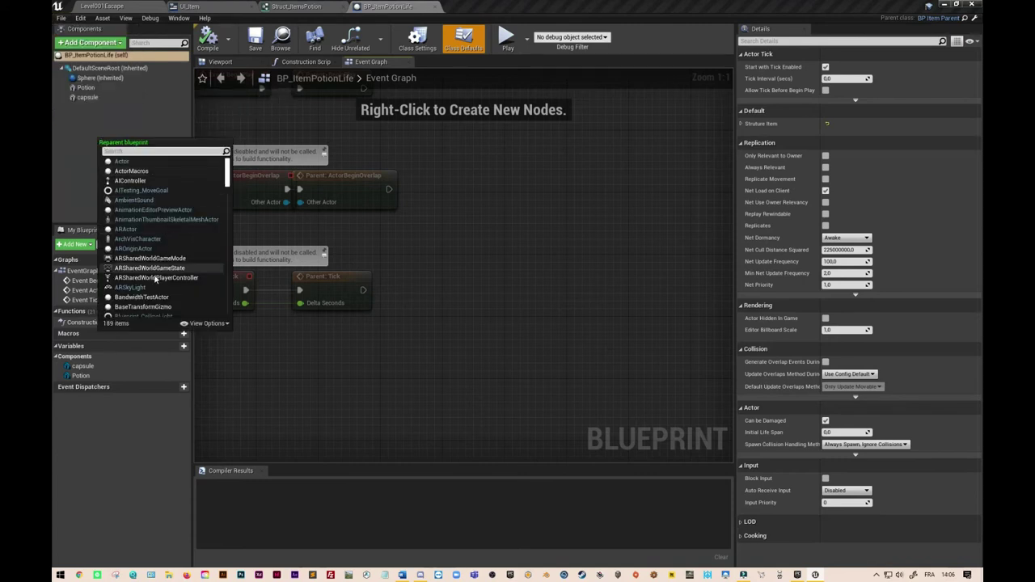
pyautogui.write('bp_')
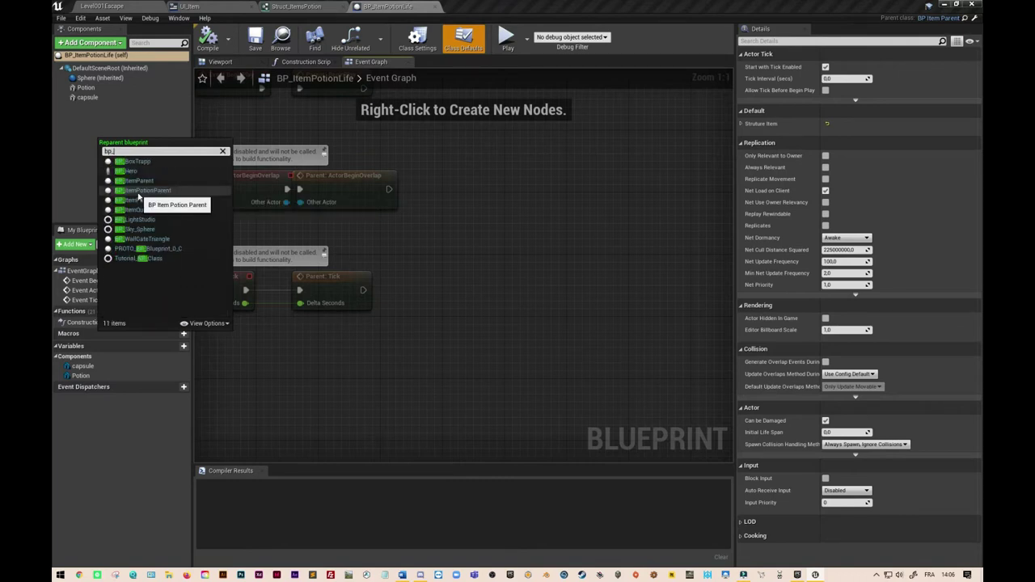
pyautogui.click(145, 191)
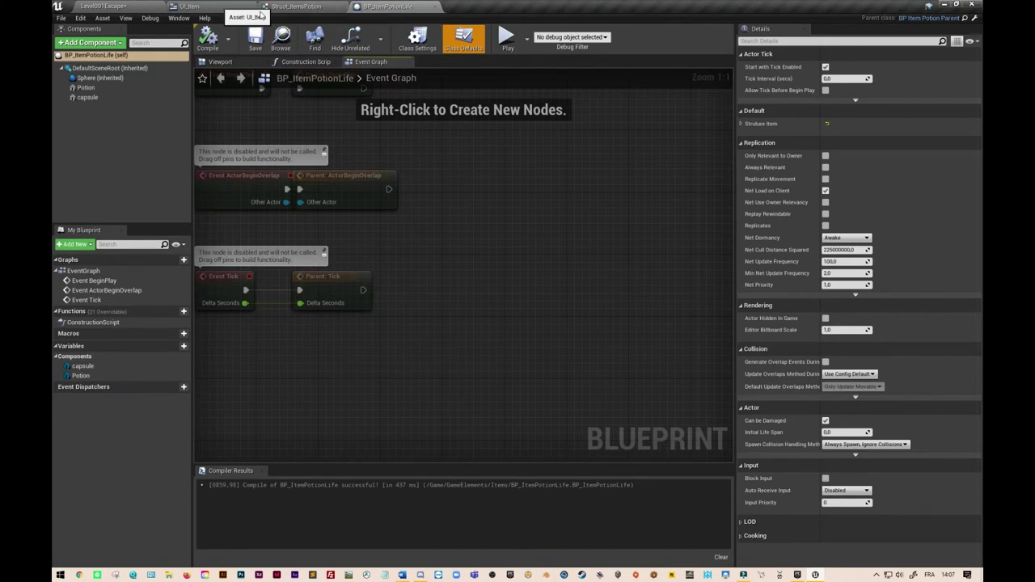
pyautogui.click(117, 9)
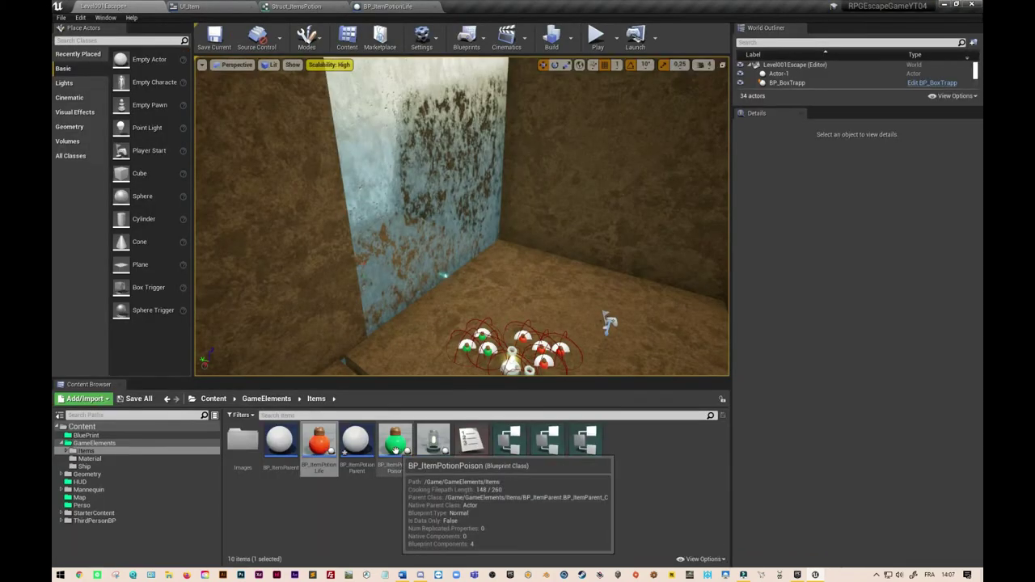
# Step: Reparent BP_ItemPotionPoison to BP_ItemPotionParent and return to the level editor
pyautogui.doubleClick(396, 443)
pyautogui.click(102, 17)
pyautogui.click(92, 135)
pyautogui.click(127, 173)
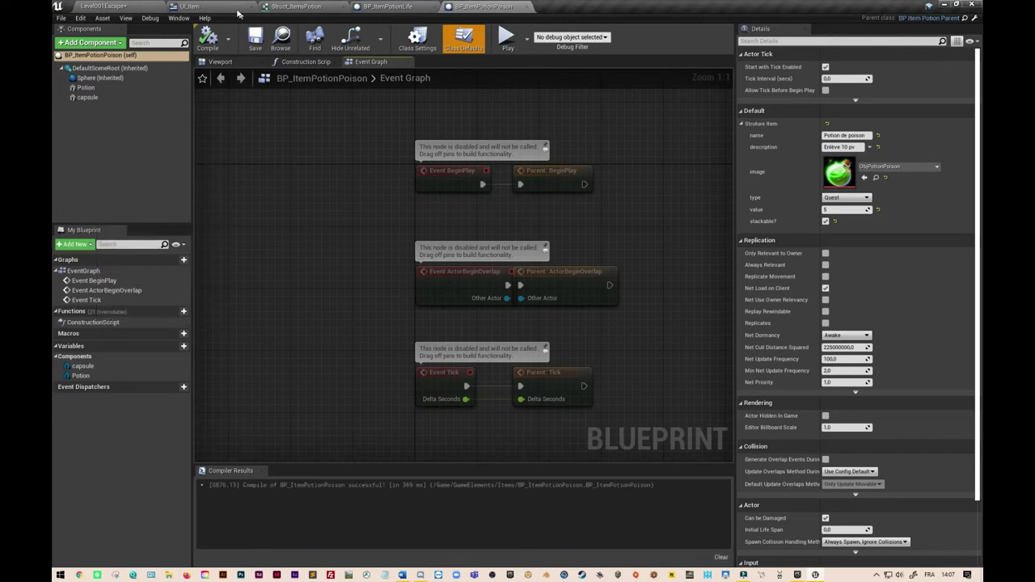
pyautogui.click(139, 7)
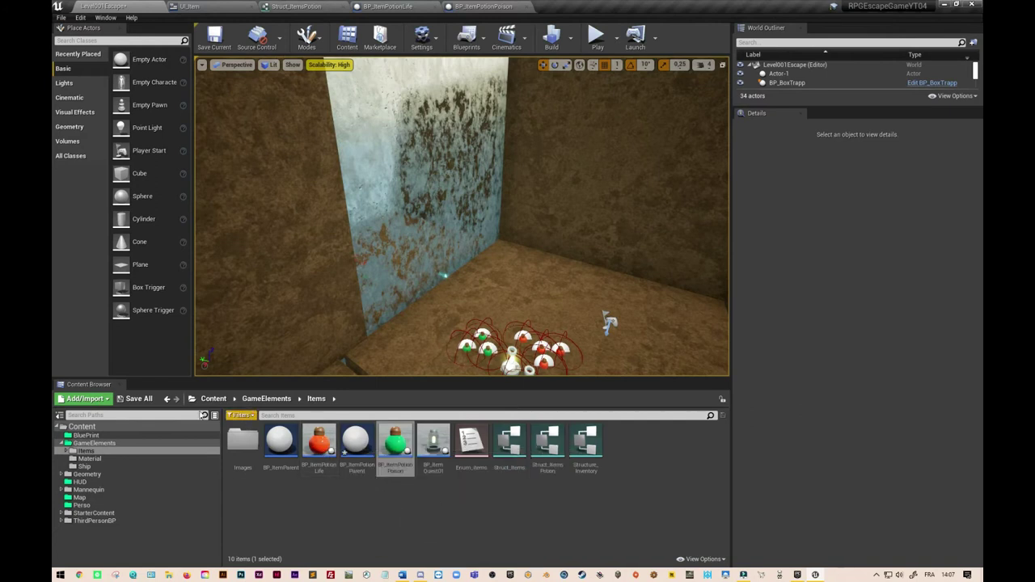
# Step: Save all modified assets and select BP_ItemPotionParent
pyautogui.click(136, 399)
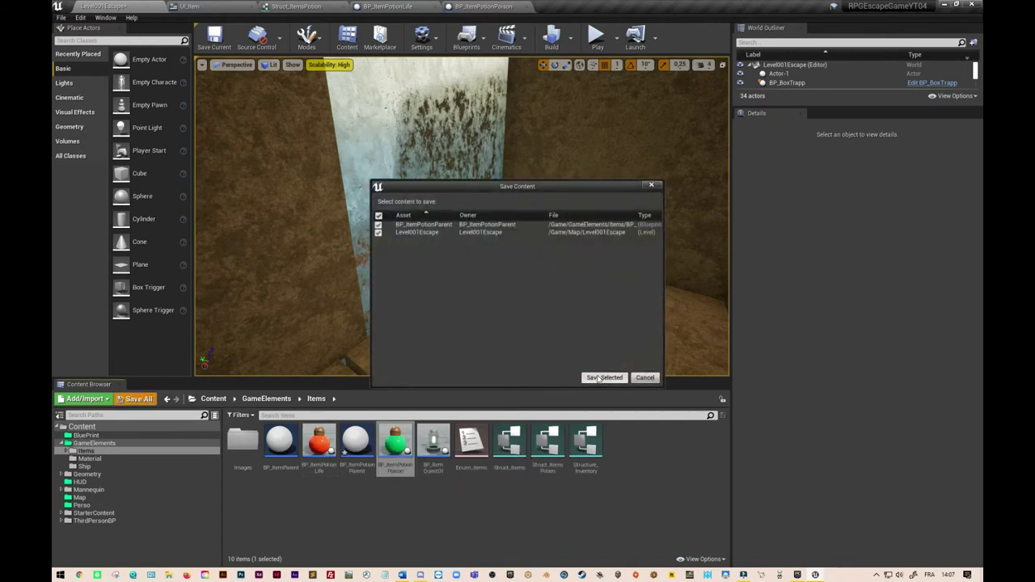
pyautogui.click(604, 377)
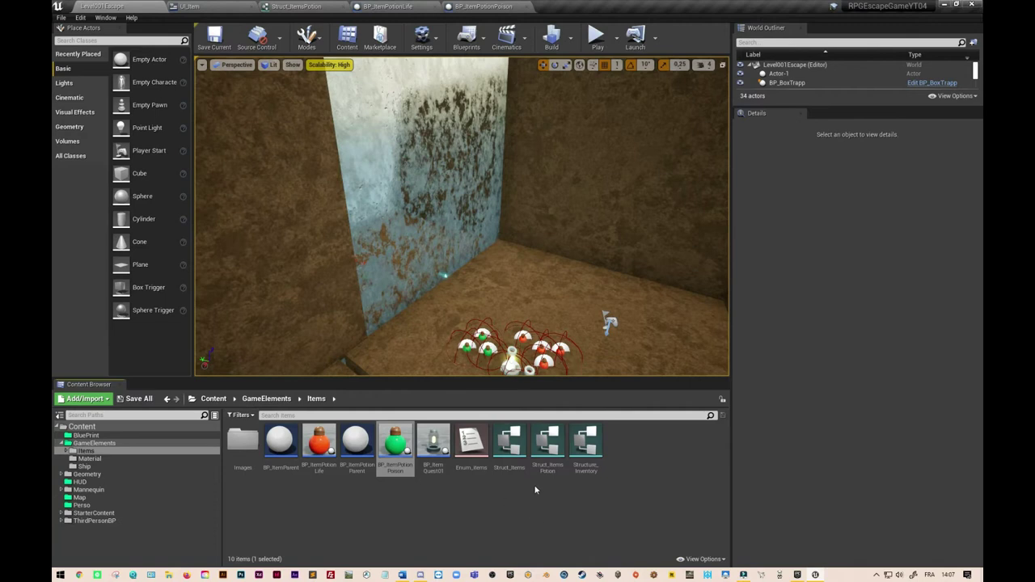
pyautogui.click(352, 446)
# Step: Add a StructureHpPoint variable of type Struct Items Potion to BP_ItemPotionParent, compile, and save
pyautogui.doubleClick(351, 446)
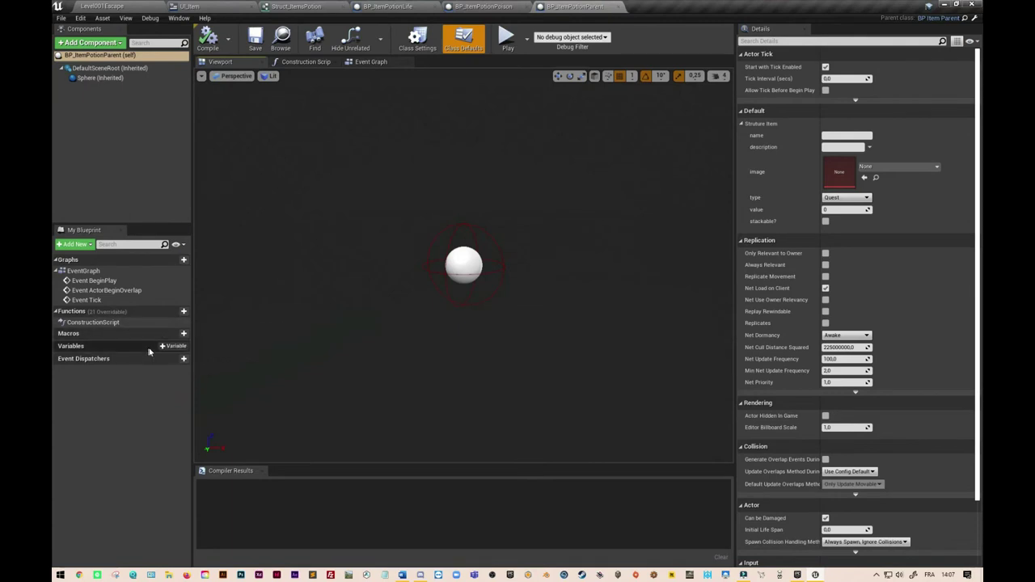
pyautogui.click(173, 346)
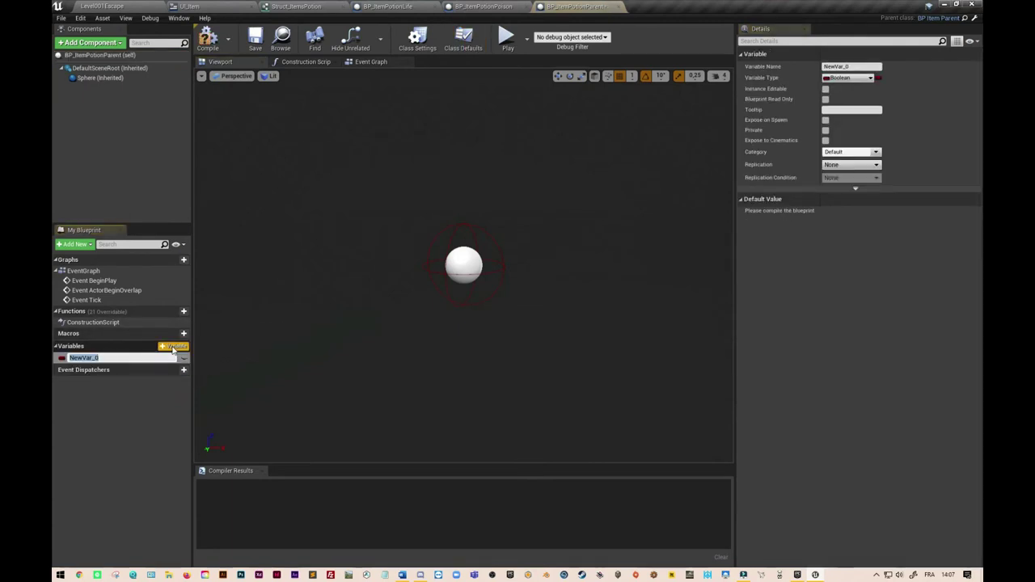
pyautogui.write('Struc')
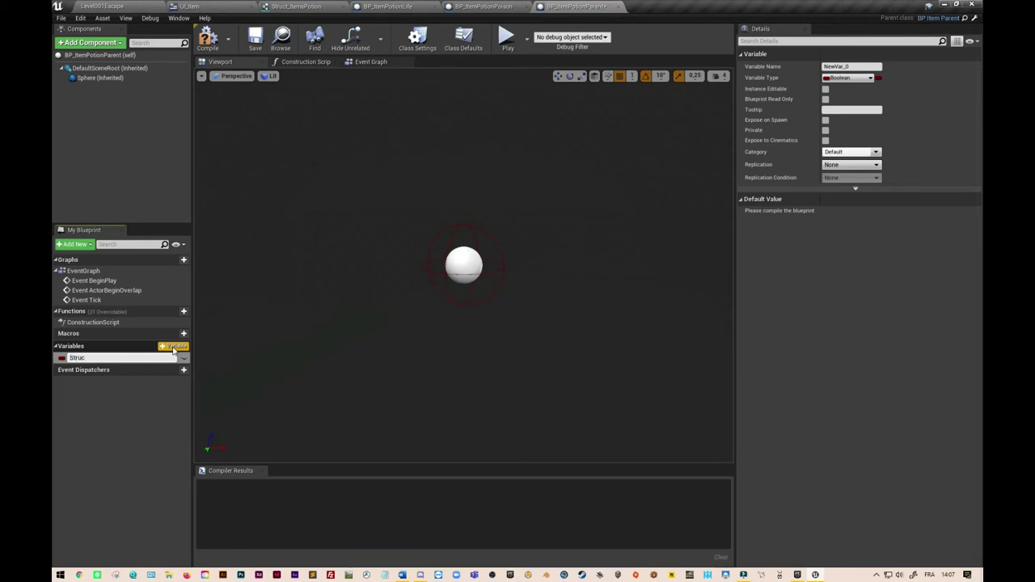
pyautogui.write('e')
pyautogui.press('Return')
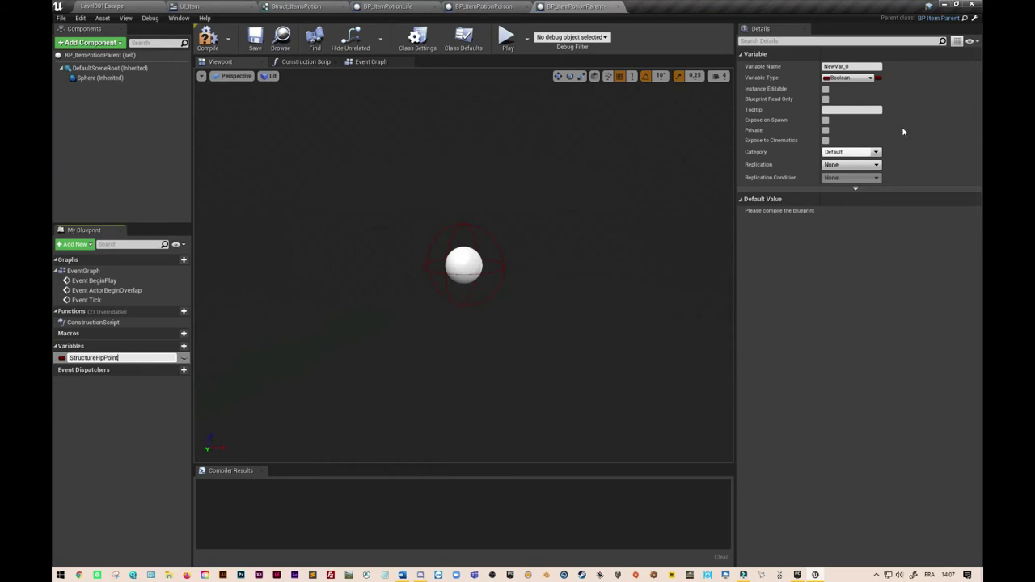
pyautogui.click(871, 78)
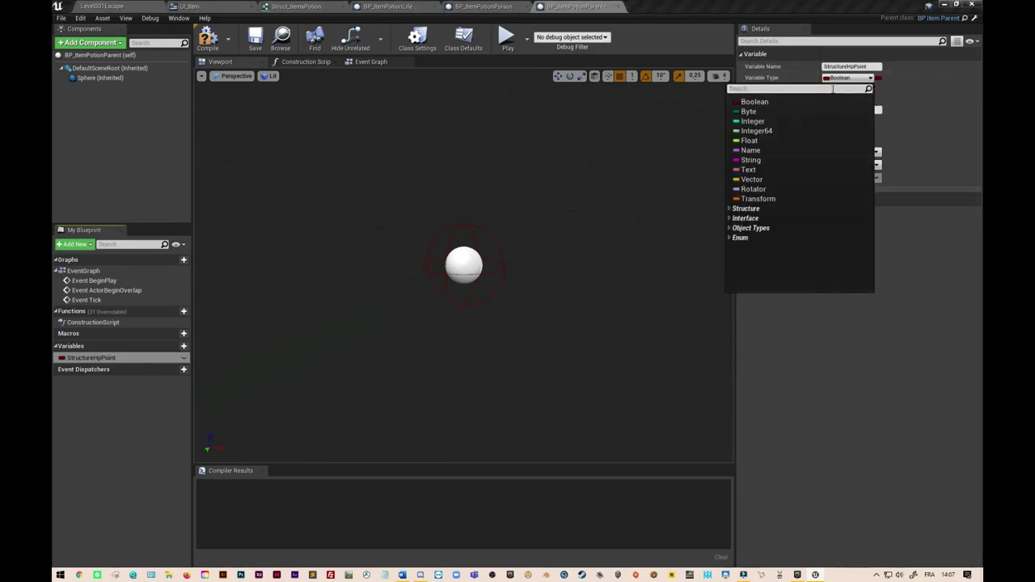
pyautogui.write('struct_')
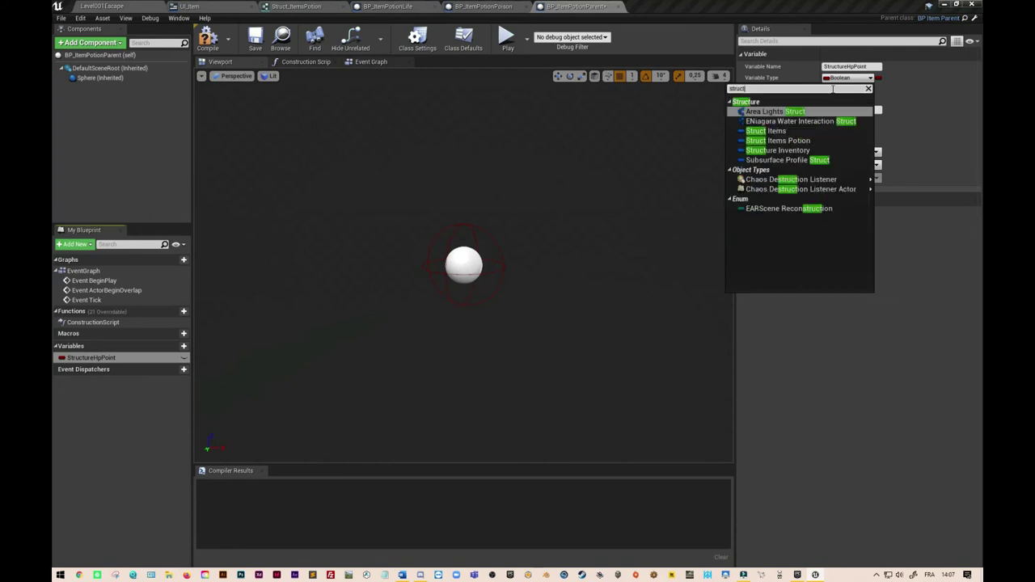
pyautogui.click(801, 142)
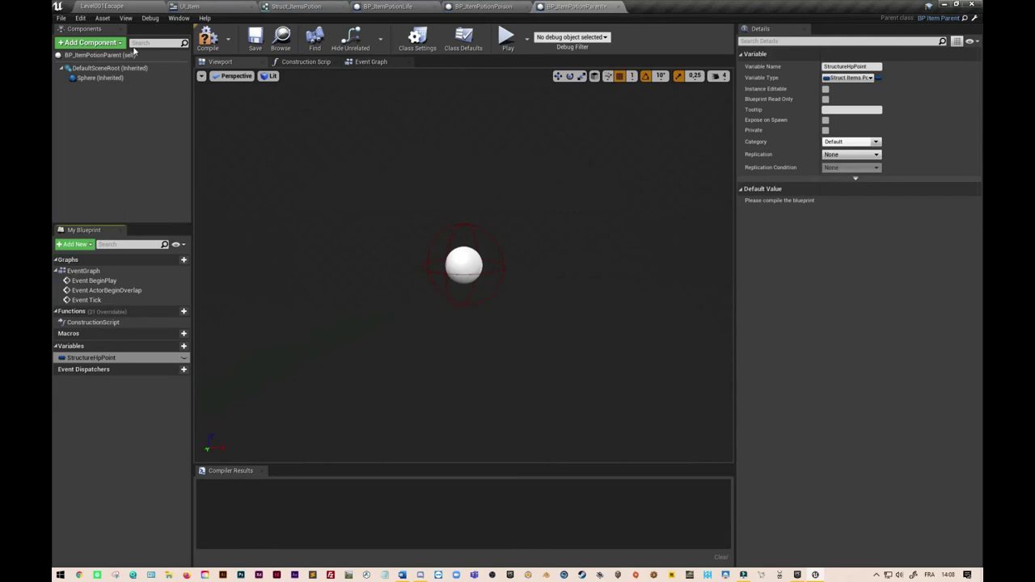
pyautogui.click(212, 42)
pyautogui.click(255, 39)
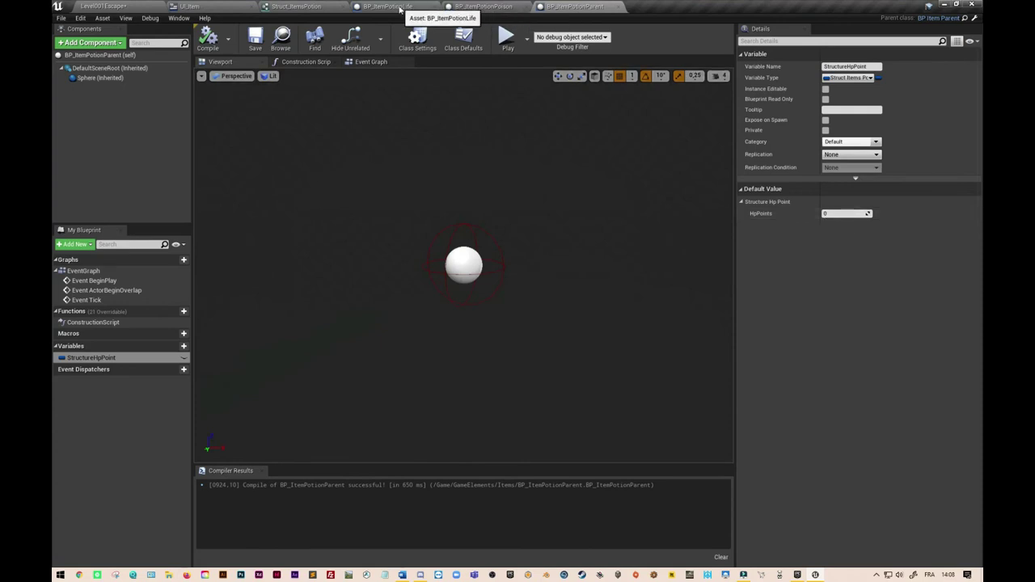
# Step: Expand the inherited Structure Hp Point defaults in BP_ItemPotionLife
pyautogui.click(399, 8)
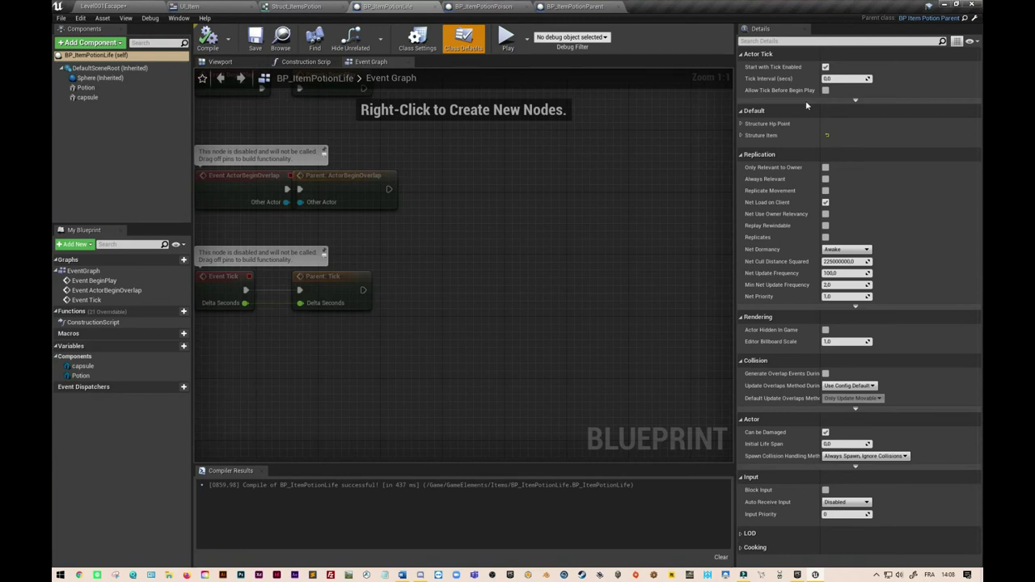
pyautogui.click(741, 123)
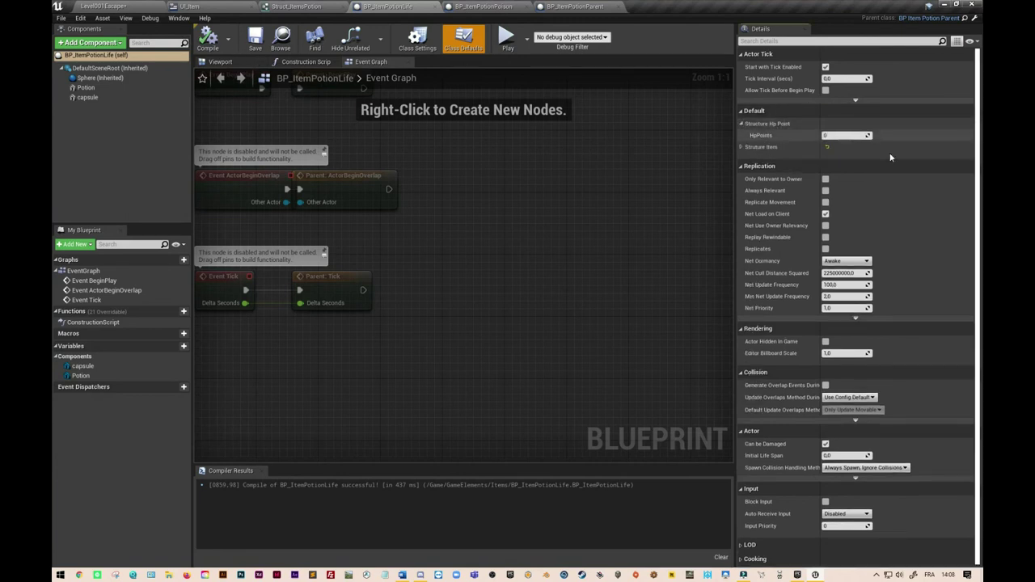
pyautogui.click(740, 147)
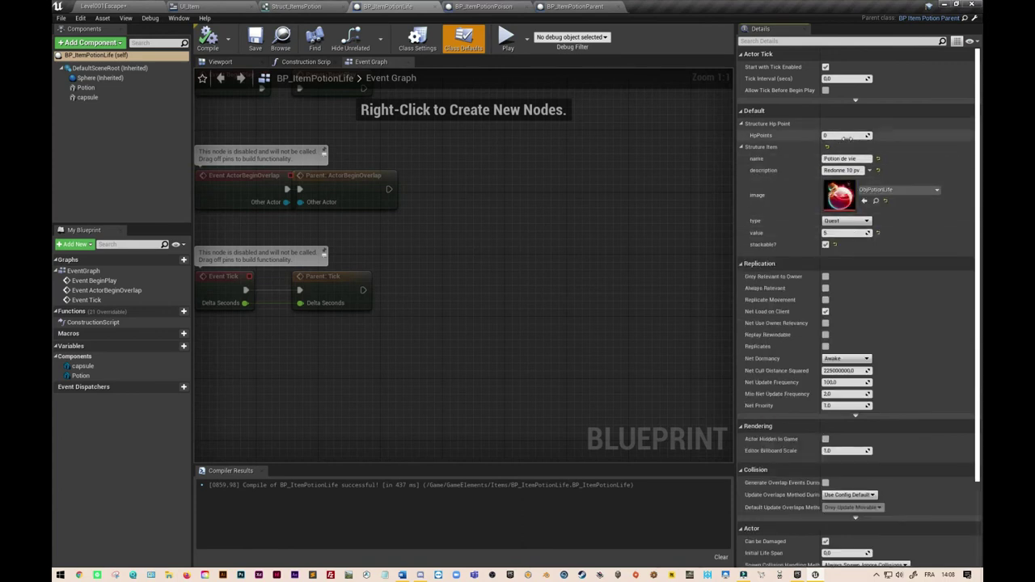
# Step: Give BP_ItemPotionPoison's HpPoints default a negative value
pyautogui.click(500, 6)
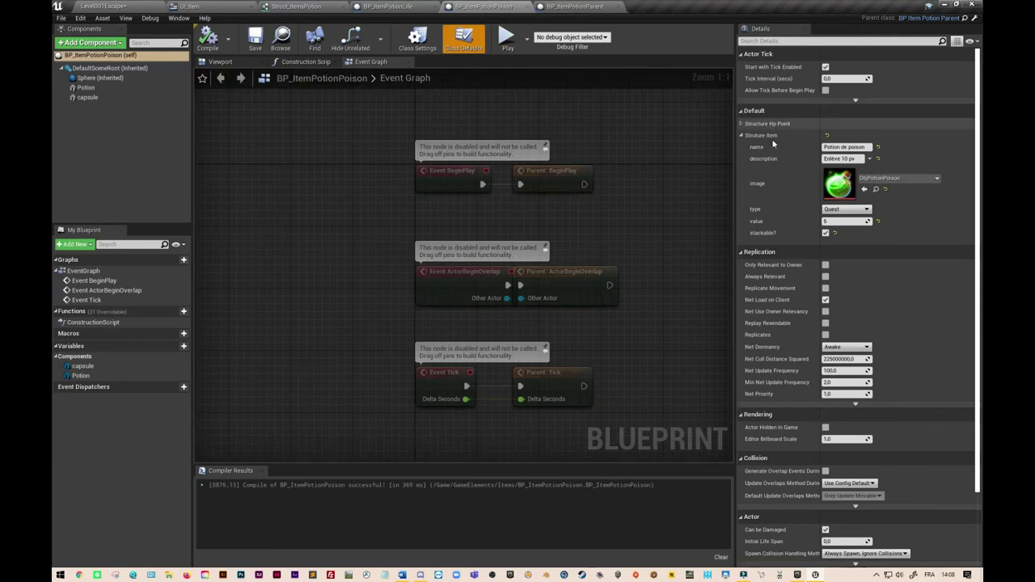
pyautogui.click(741, 124)
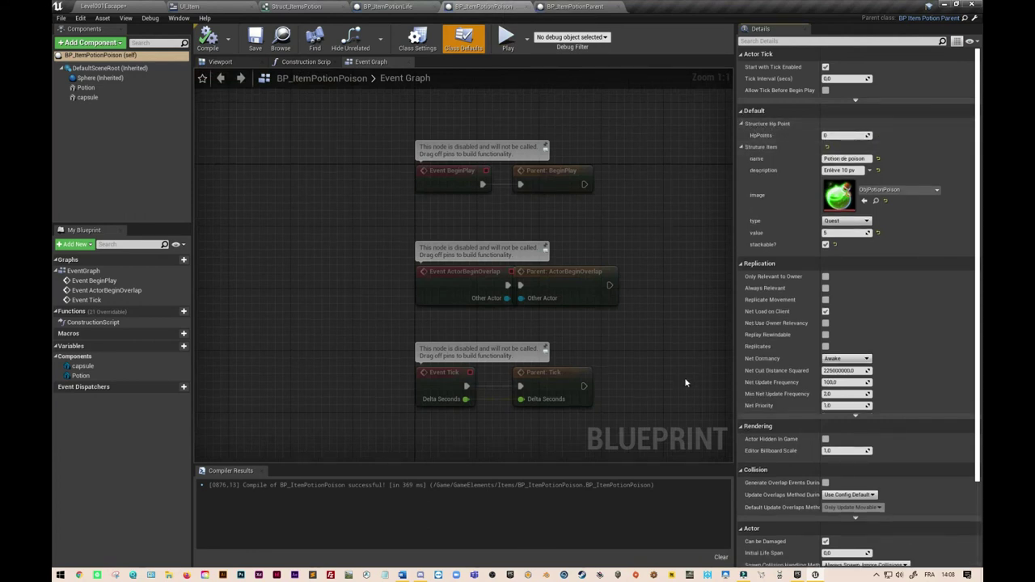
pyautogui.click(844, 135)
pyautogui.write('-1')
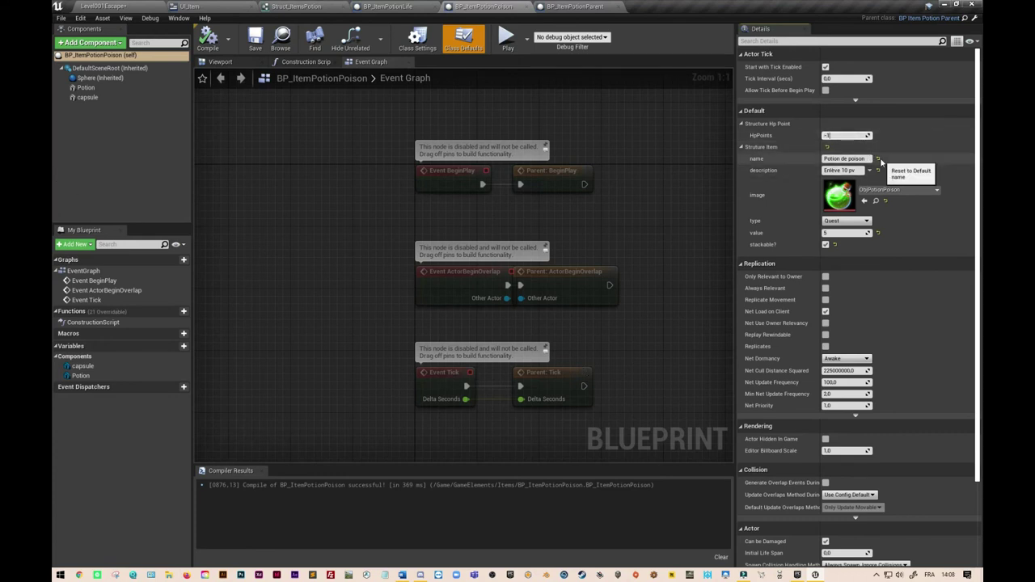
# Step: Set BP_ItemPotionLife's HpPoints default to 10
pyautogui.click(574, 6)
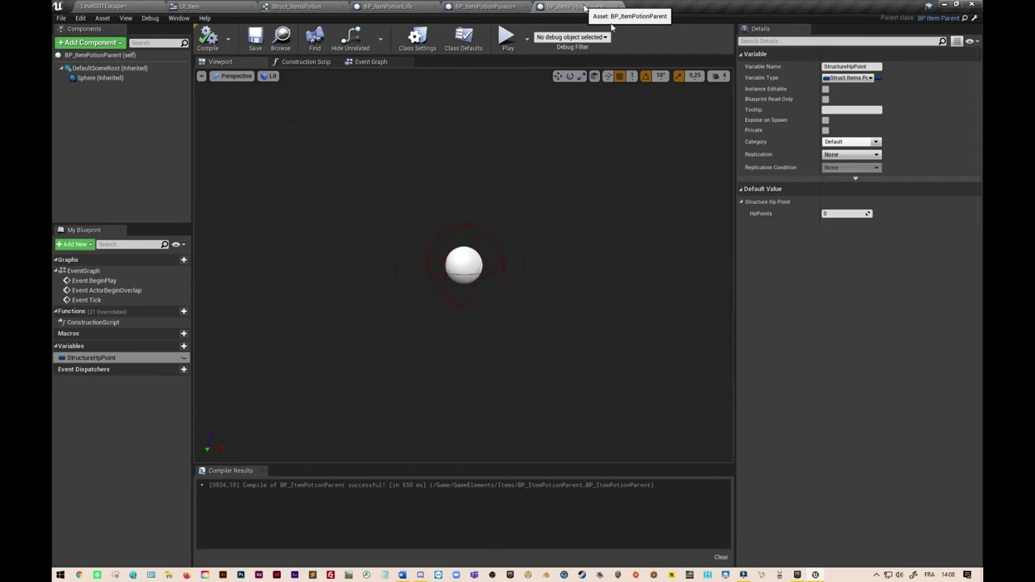
pyautogui.click(434, 7)
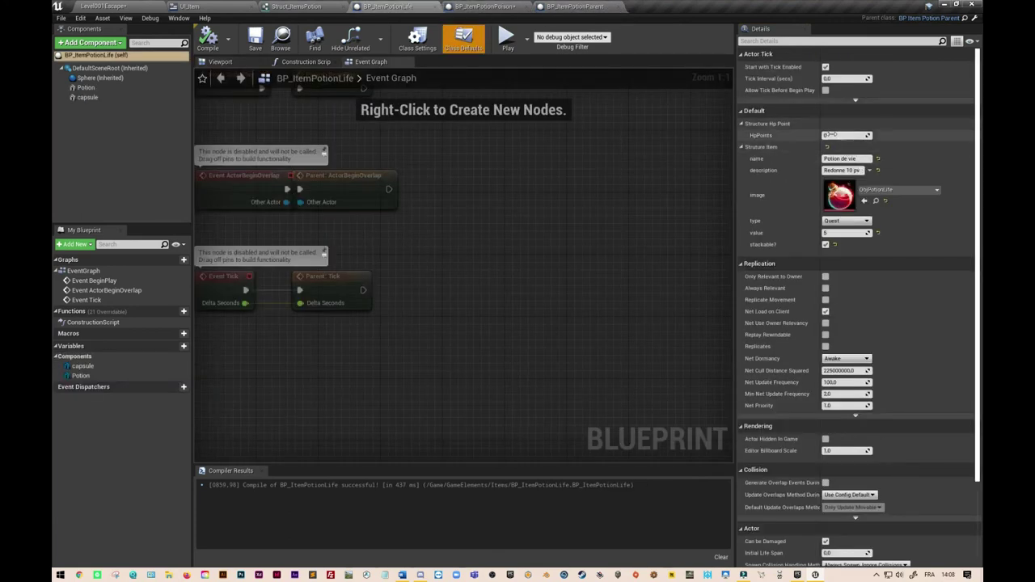
pyautogui.write('10')
pyautogui.press('Return')
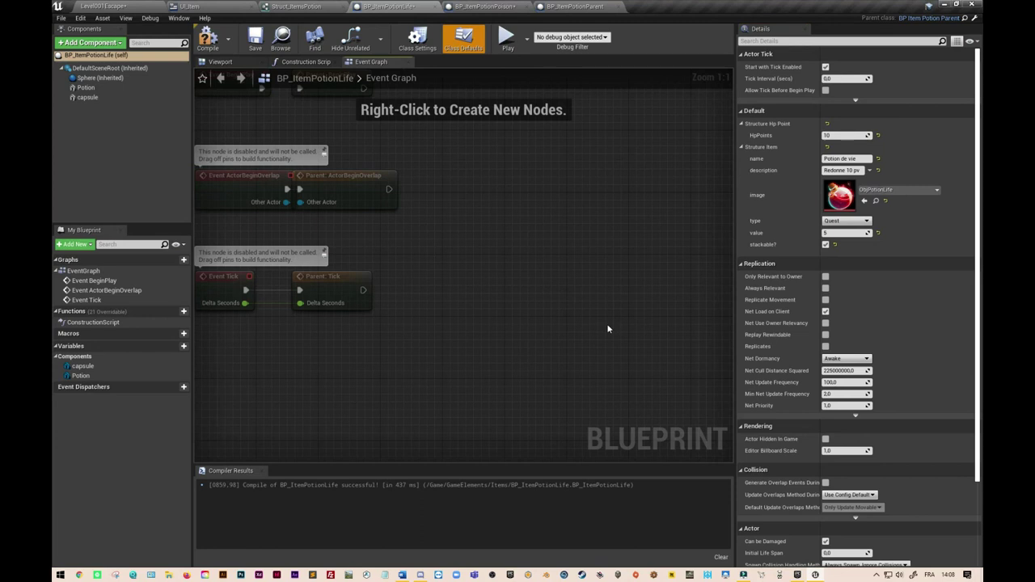